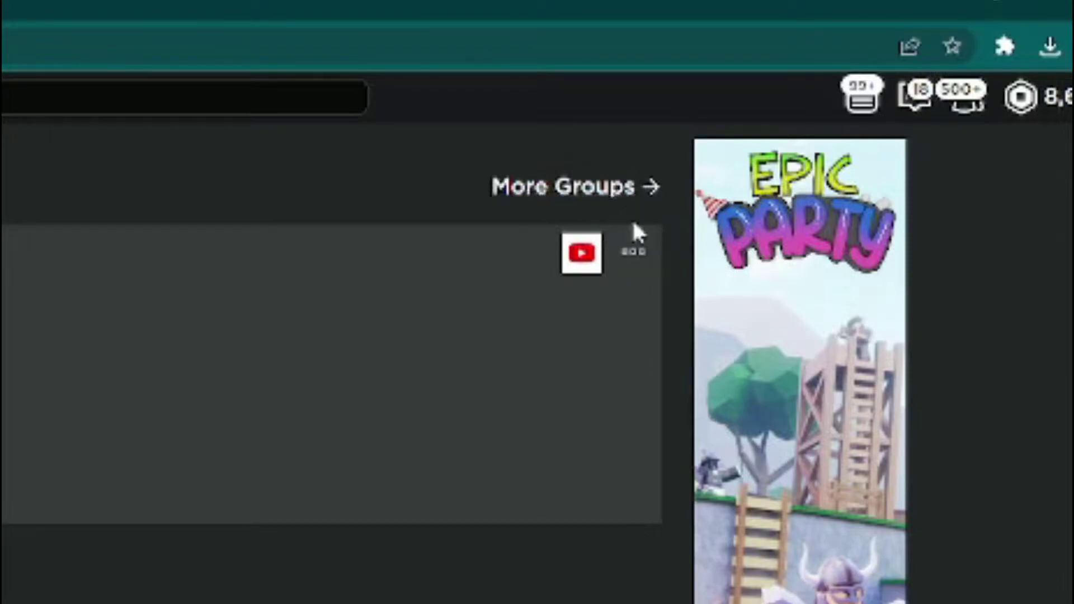
Step: Open the configuration page of the KoTeam group and highlight its Group Funds line
{"action": "left_click", "coordinate": [636, 257]}
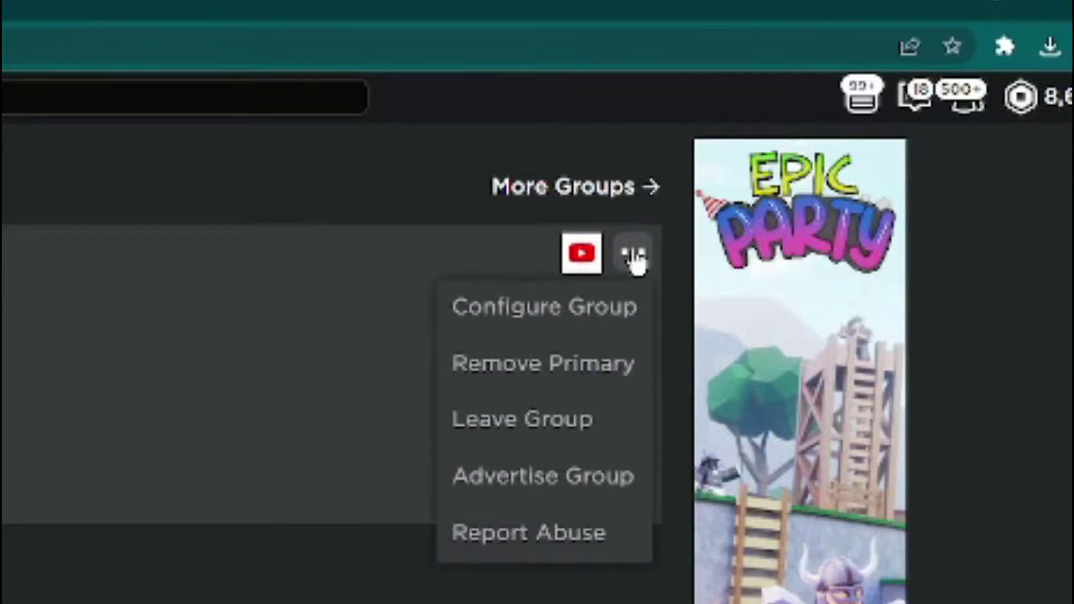
{"action": "left_click", "coordinate": [582, 312]}
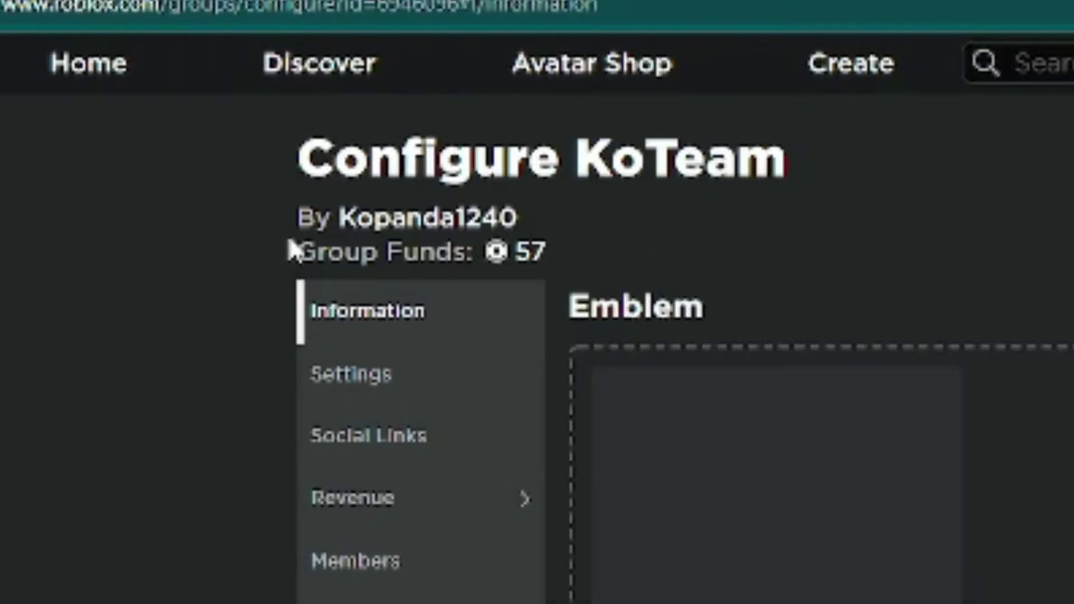
{"action": "left_click_drag", "start_coordinate": [286, 246], "coordinate": [574, 255]}
{"action": "left_click", "coordinate": [574, 255]}
{"action": "left_click_drag", "start_coordinate": [512, 262], "coordinate": [548, 261]}
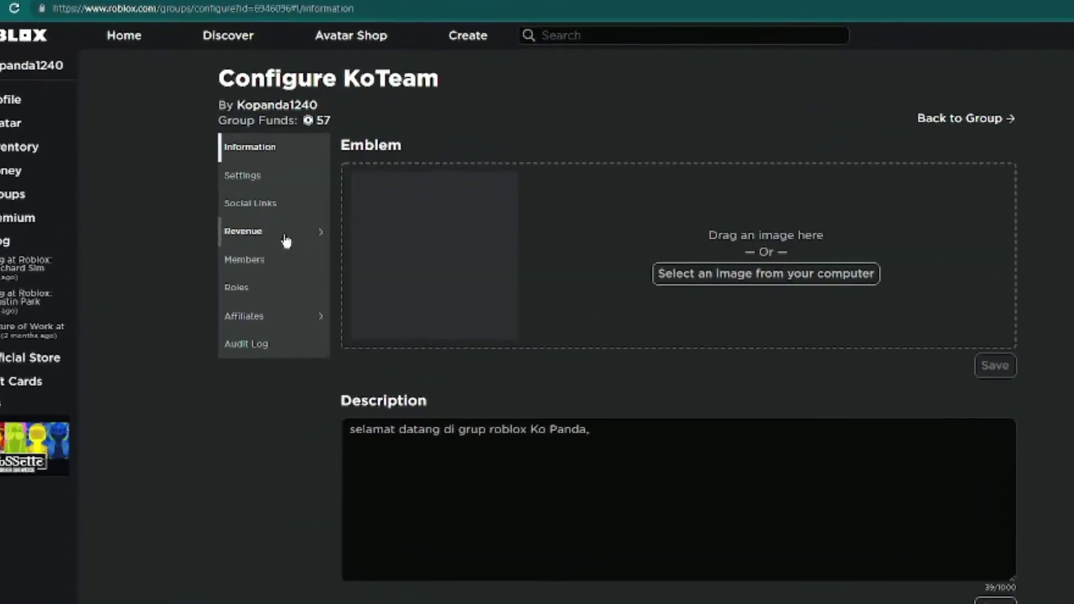
Step: Go to the group's revenue payouts, switch to One-time Payout and start adding payout recipients
{"action": "left_click", "coordinate": [257, 202]}
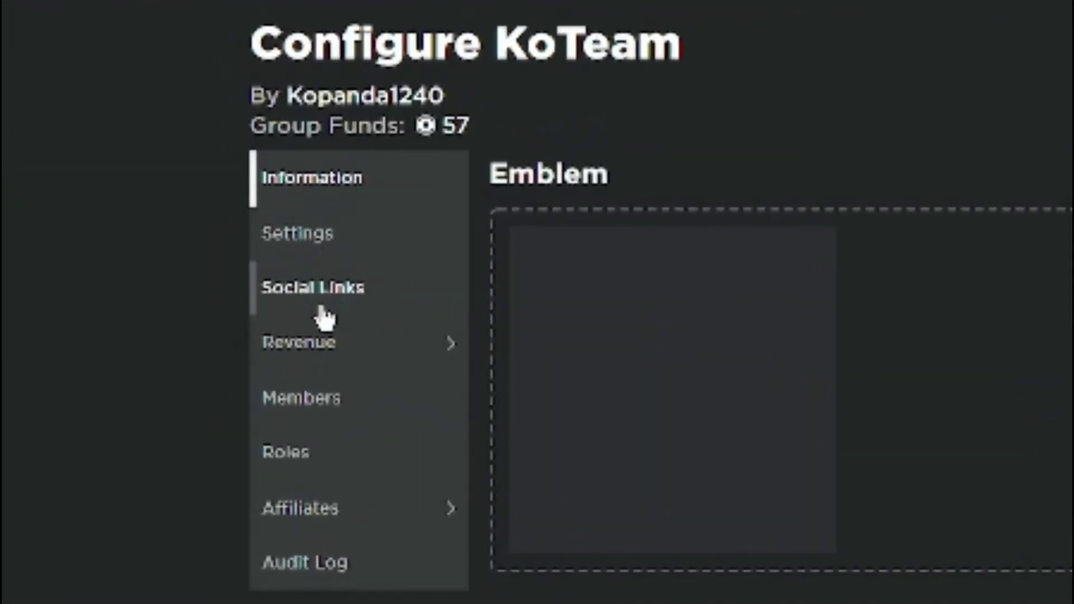
{"action": "mouse_move", "coordinate": [367, 340]}
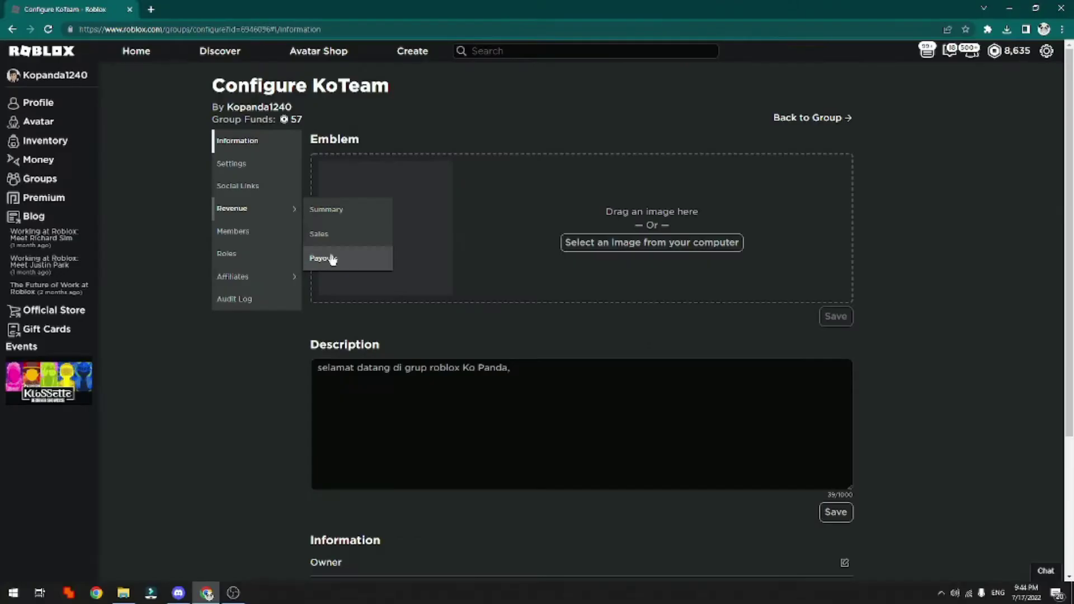
{"action": "left_click", "coordinate": [546, 467]}
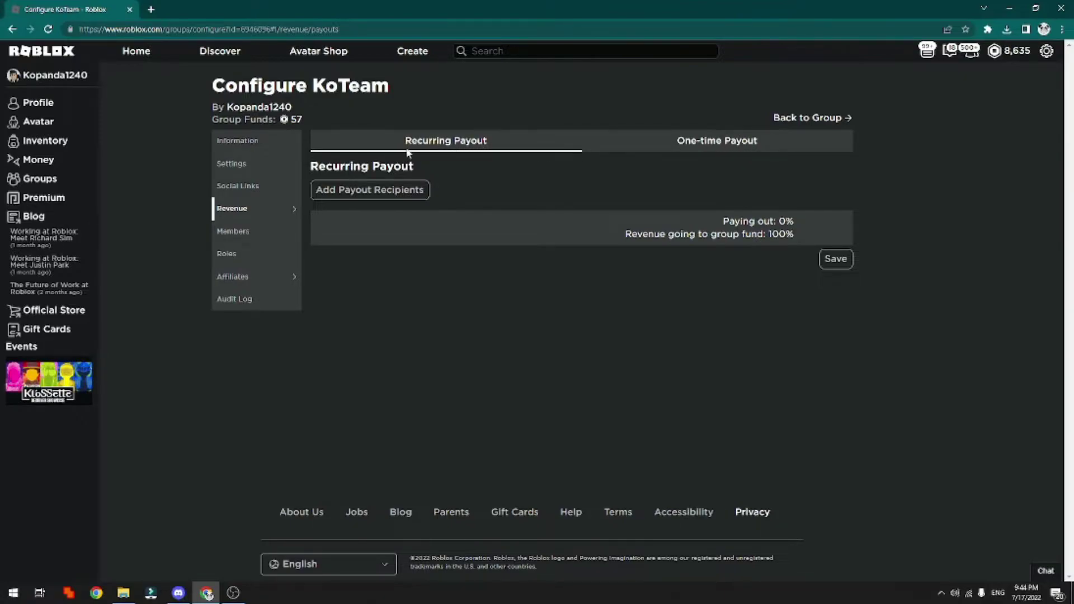
{"action": "left_click", "coordinate": [663, 140]}
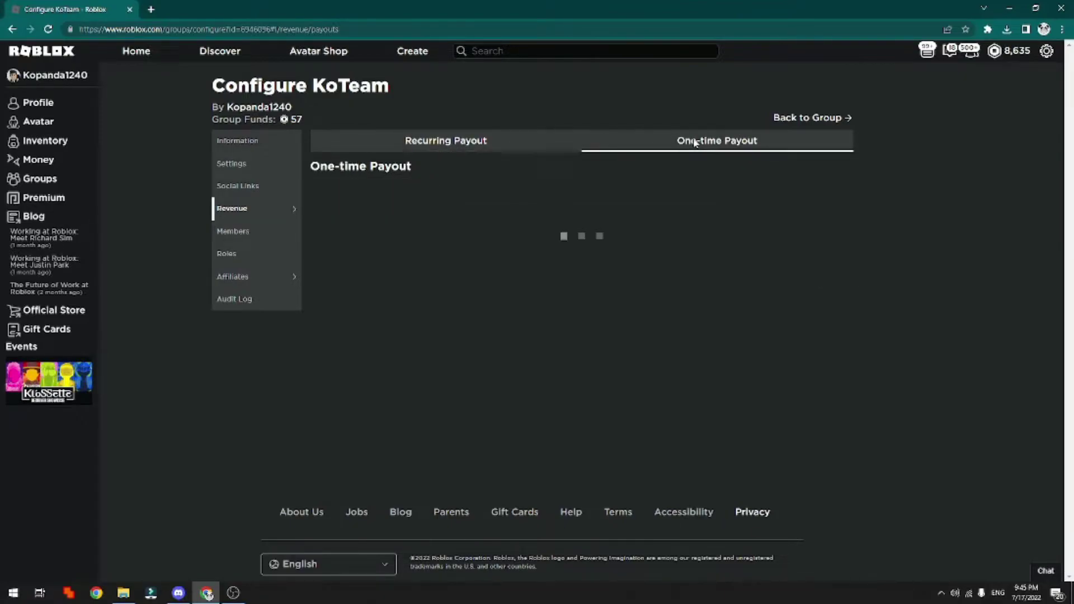
{"action": "left_click", "coordinate": [497, 145]}
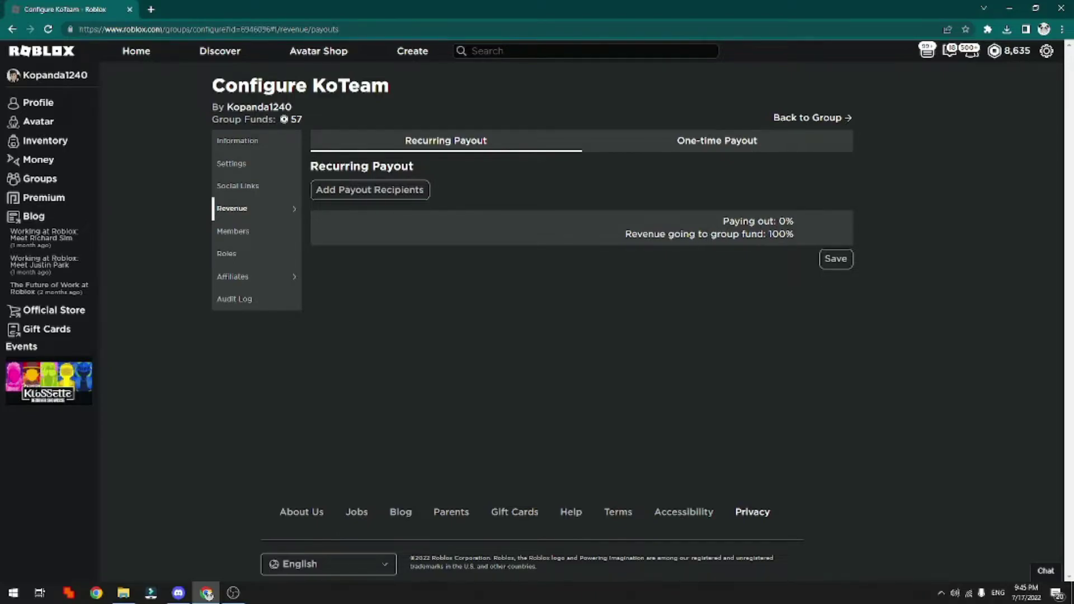
{"action": "left_click", "coordinate": [738, 146]}
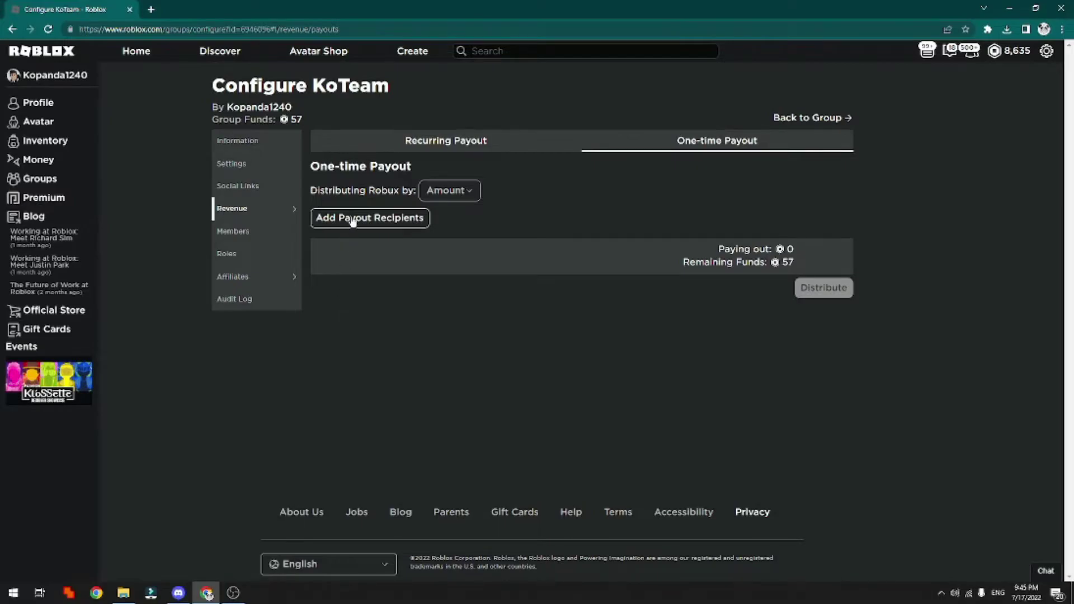
{"action": "left_click", "coordinate": [399, 220]}
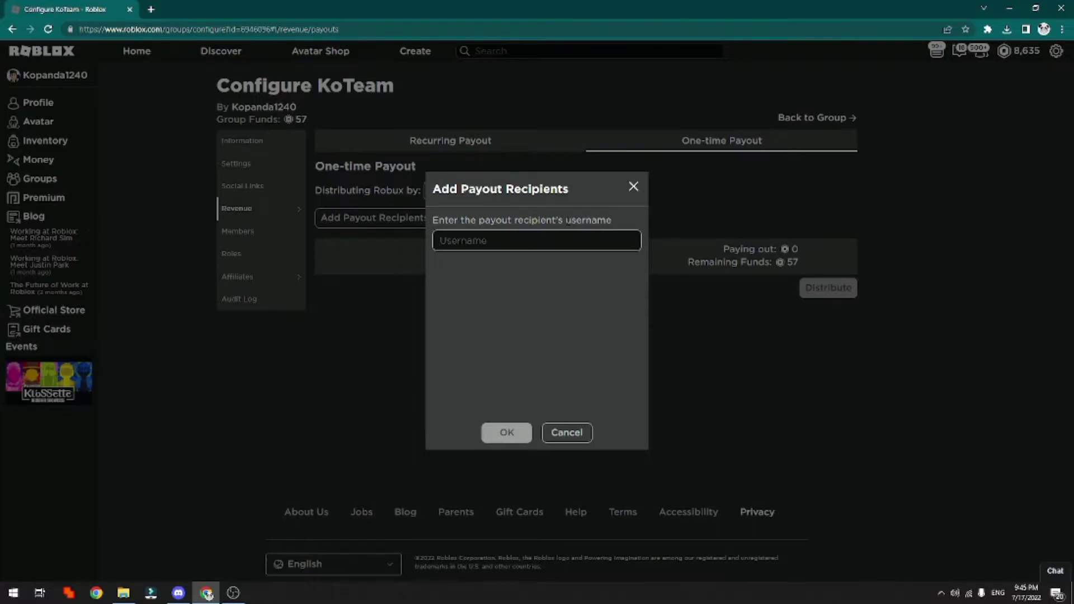
Step: Pick a group member by username as payout recipient and remove that member from the recipient list again
{"action": "type", "text": "a"}
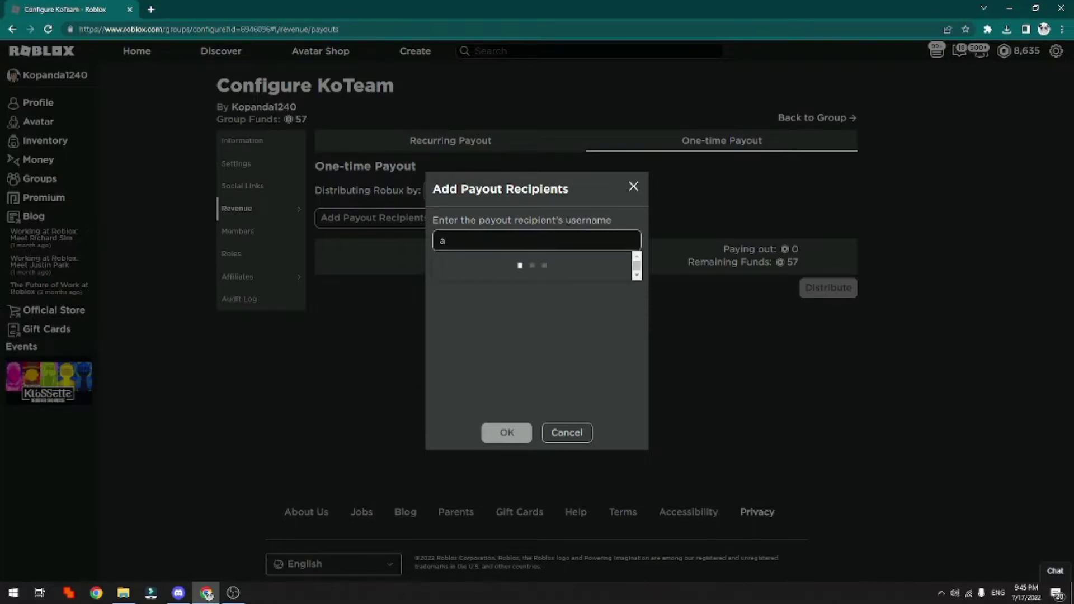
{"action": "type", "text": "ulxya"}
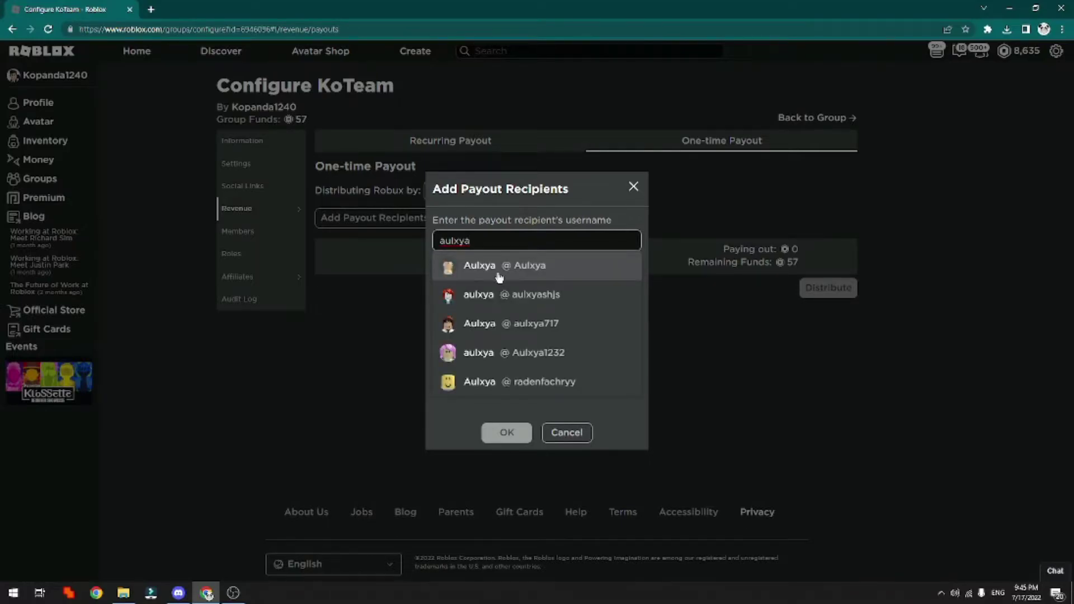
{"action": "left_click", "coordinate": [467, 268]}
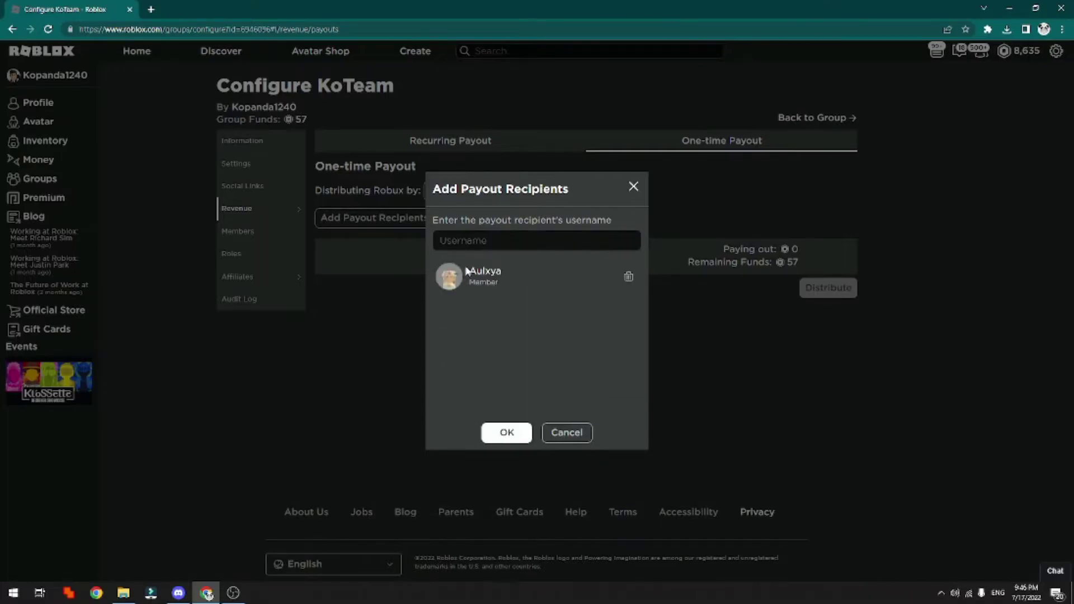
{"action": "left_click_drag", "start_coordinate": [498, 283], "coordinate": [473, 287]}
{"action": "left_click", "coordinate": [629, 278]}
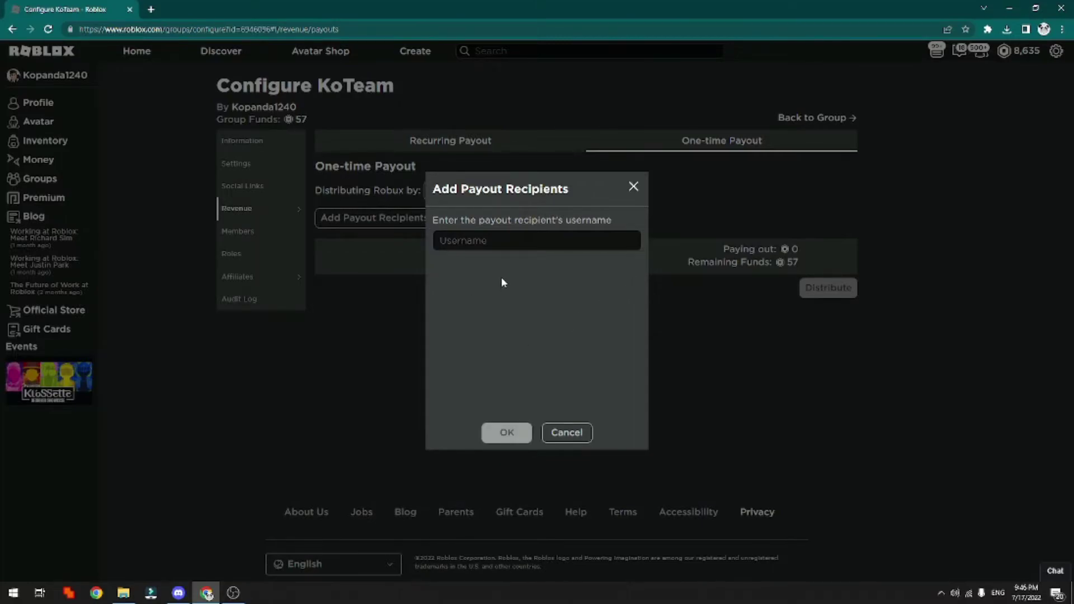
Step: Try to add the first suggested account for "aul" as payout recipient, and clear the username field
{"action": "left_click", "coordinate": [529, 248]}
{"action": "type", "text": "aul"}
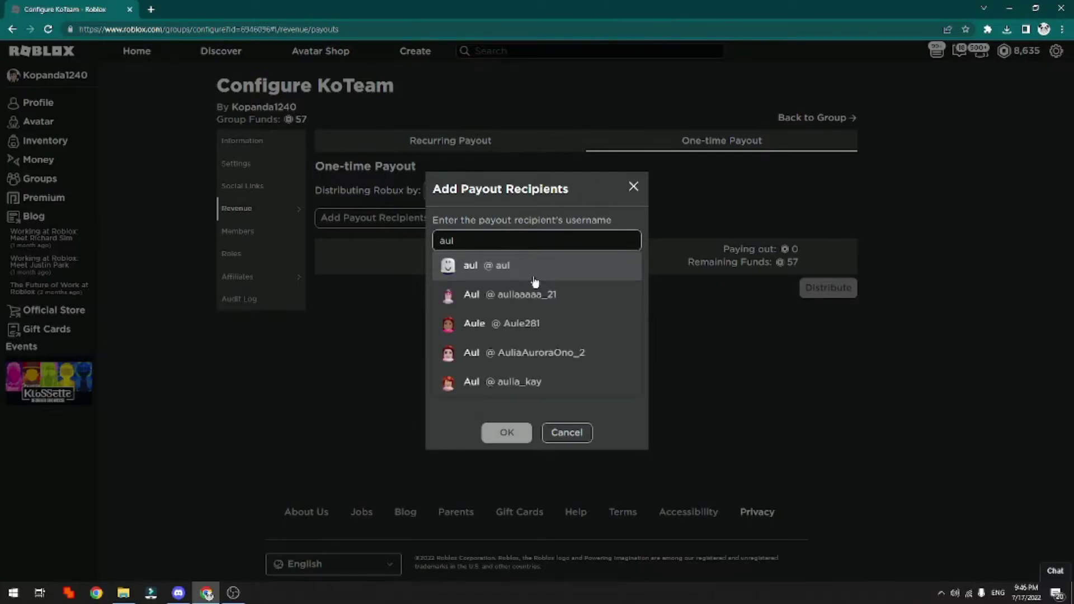
{"action": "left_click", "coordinate": [535, 279]}
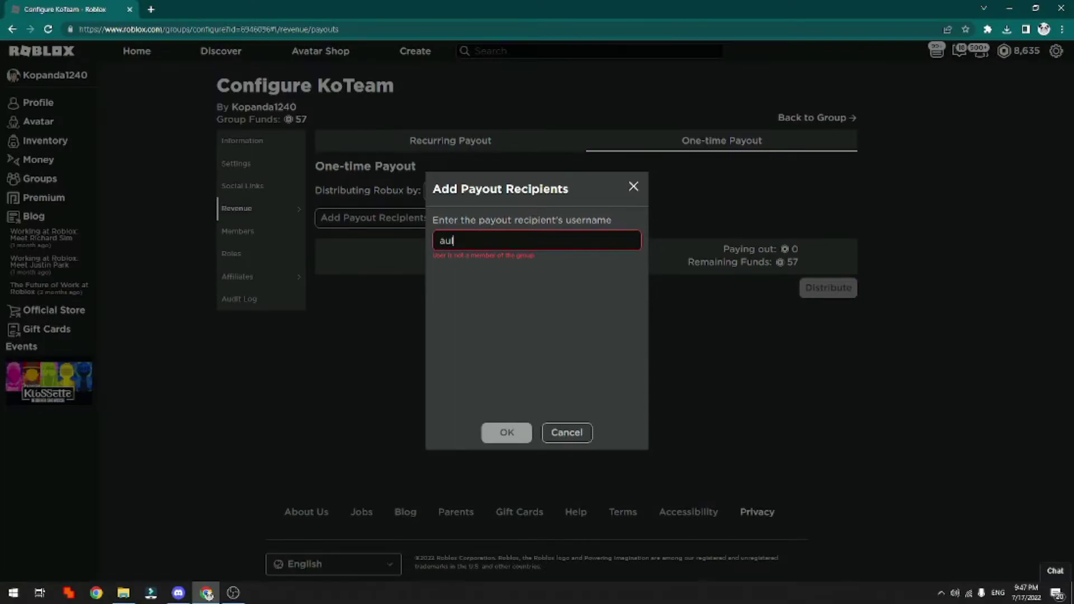
{"action": "key", "text": "ctrl+a"}
{"action": "key", "text": "BackSpace"}
Step: Find the intended group member by username and add that member as the one-time payout recipient
{"action": "type", "text": "aul"}
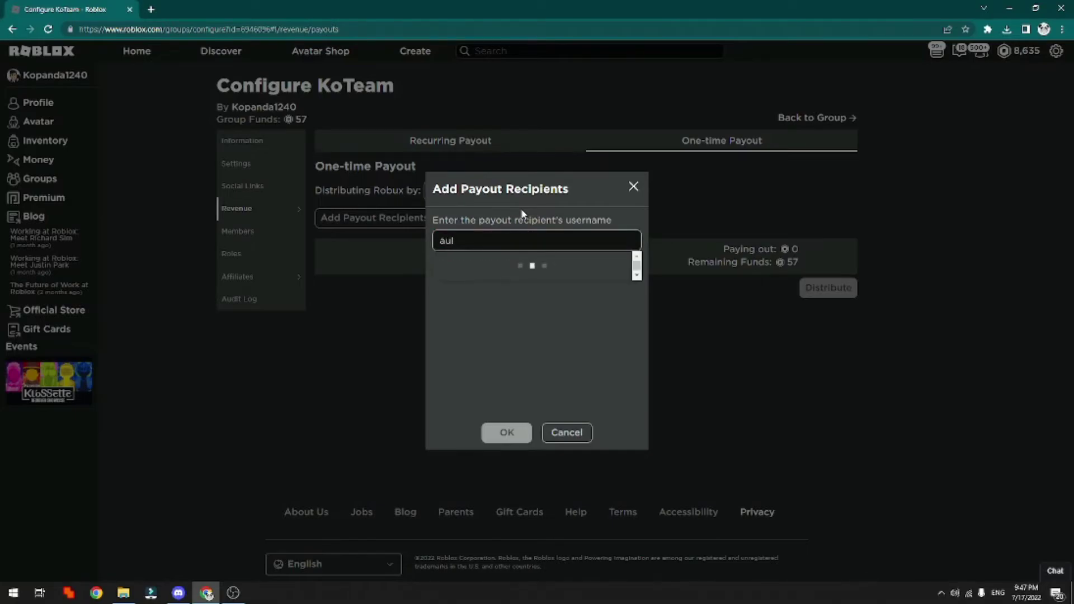
{"action": "type", "text": "xya"}
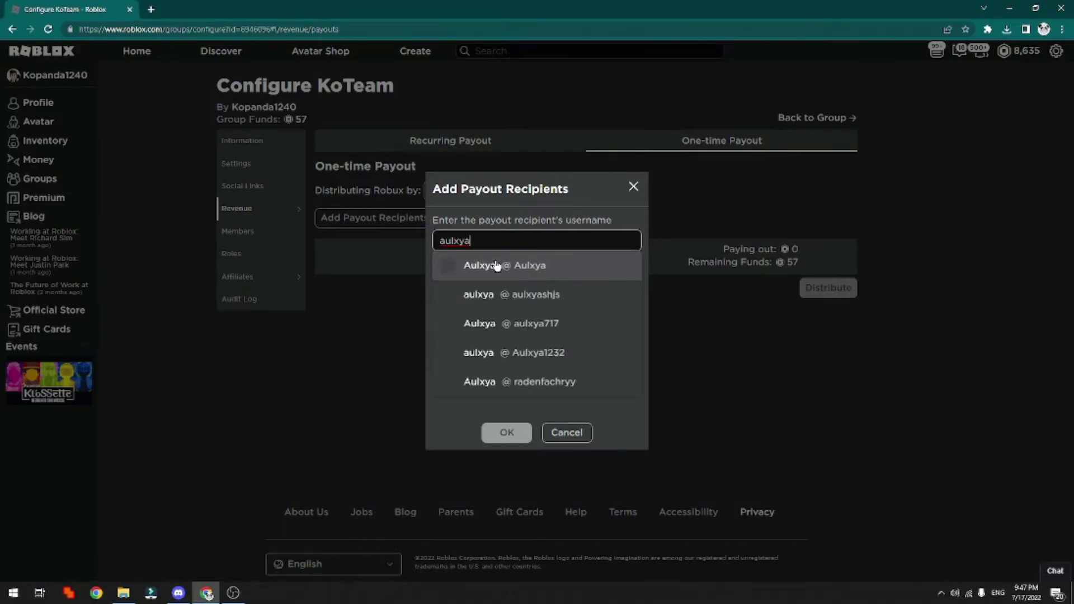
{"action": "left_click", "coordinate": [497, 265]}
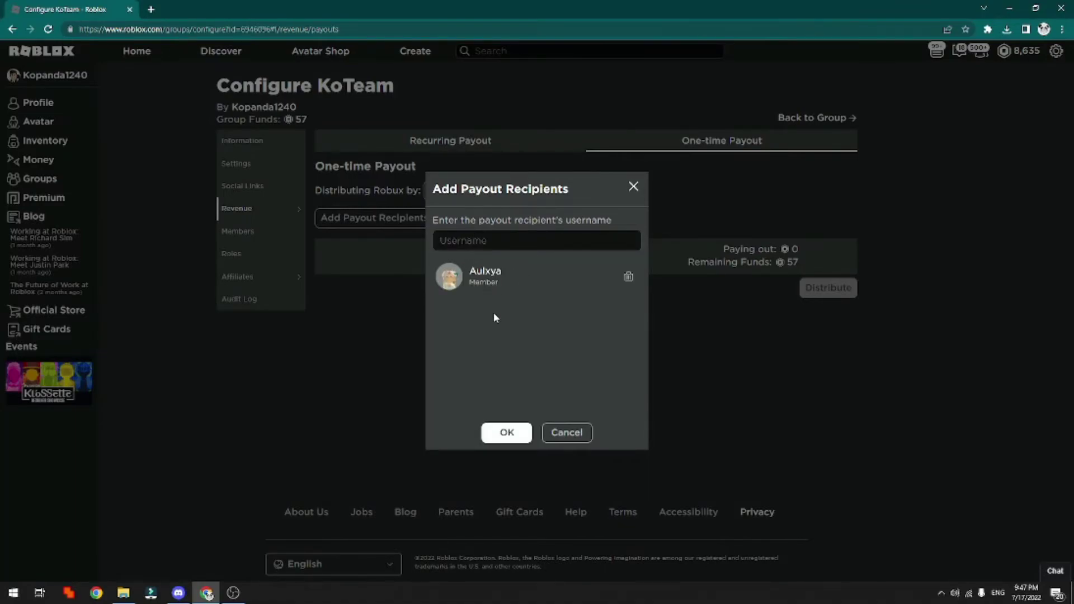
{"action": "left_click", "coordinate": [506, 439]}
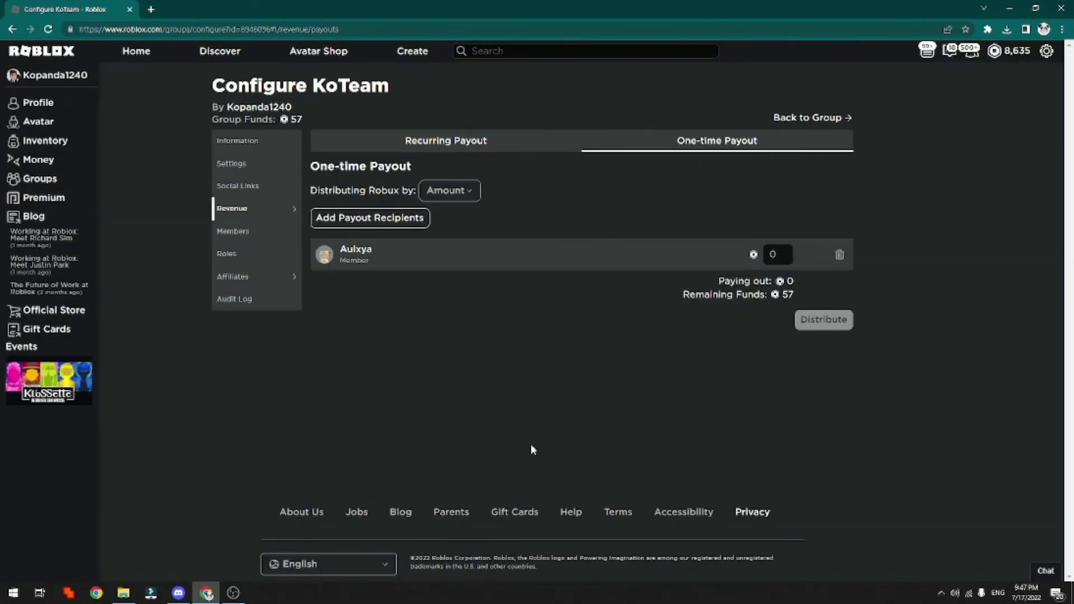
Step: Set the recipient's payout amount to 7 Robux, distribute it and highlight the payout message
{"action": "left_click", "coordinate": [777, 254]}
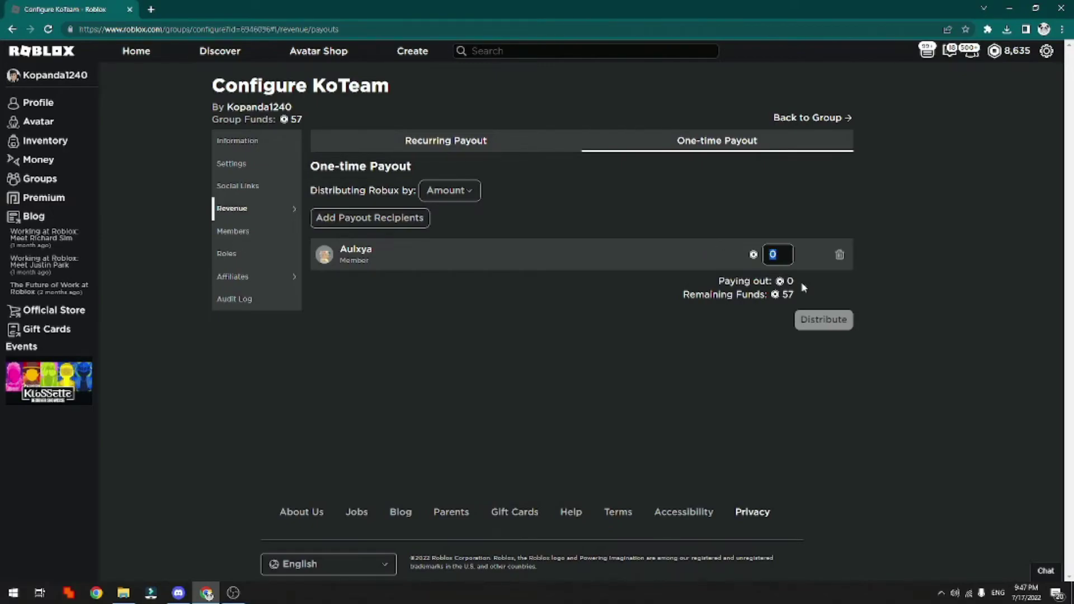
{"action": "type", "text": "7"}
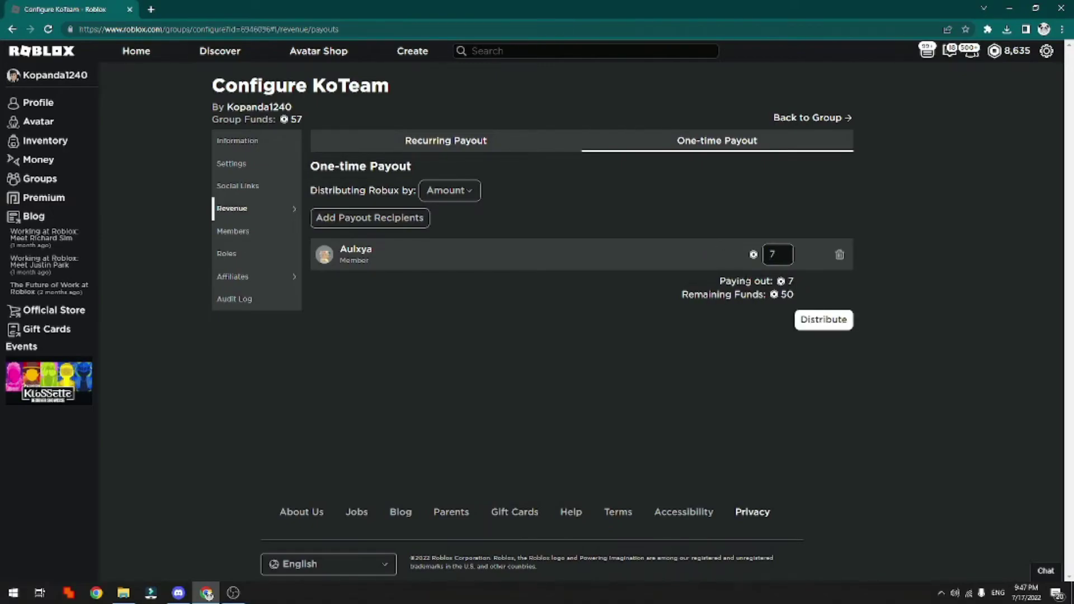
{"action": "left_click", "coordinate": [824, 329]}
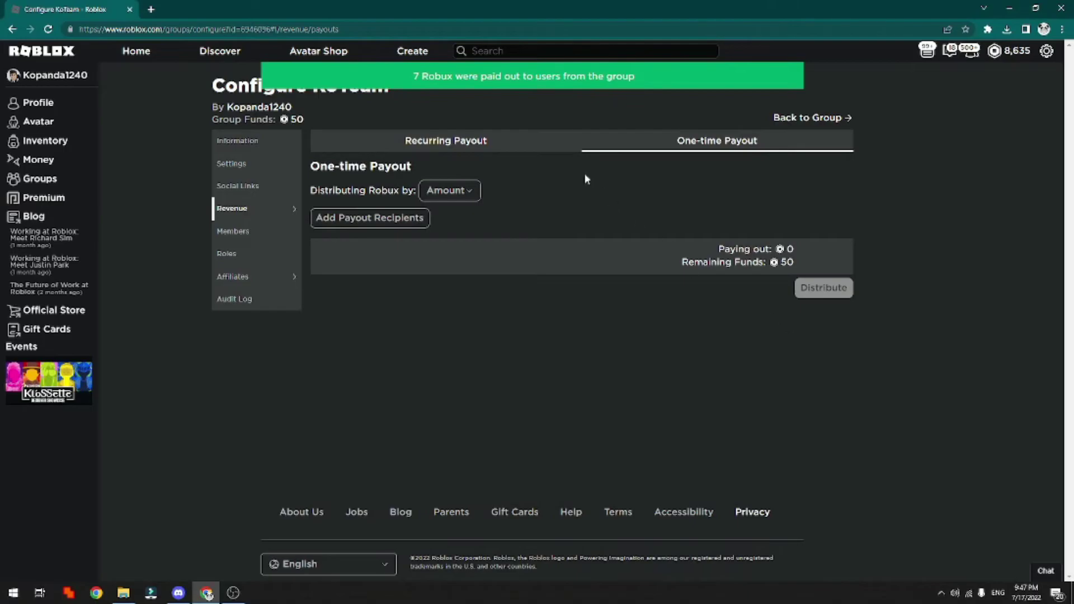
{"action": "left_click_drag", "start_coordinate": [414, 77], "coordinate": [445, 84]}
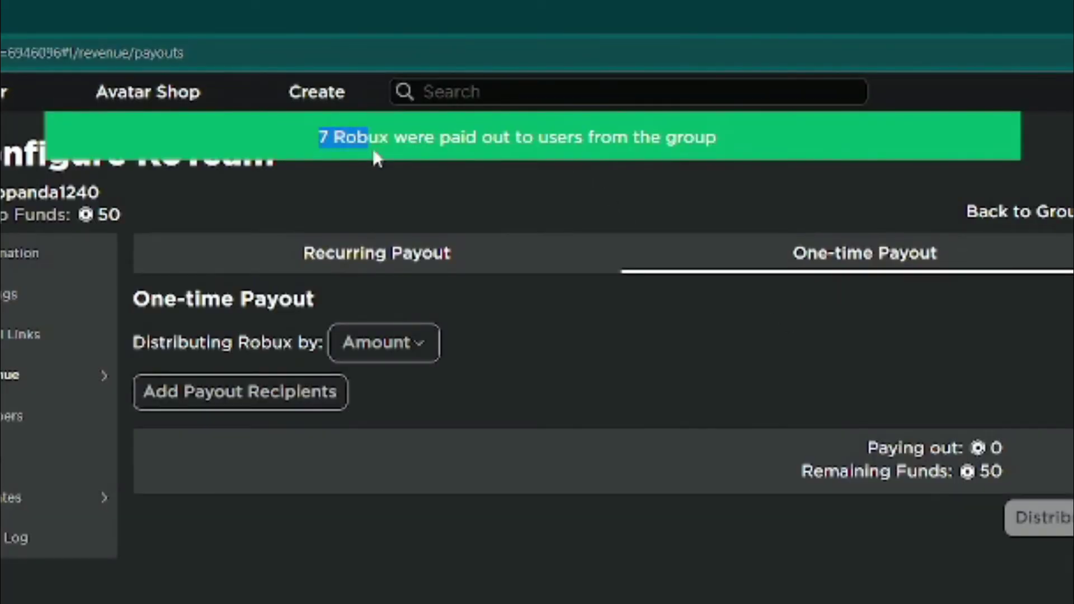
{"action": "left_click_drag", "start_coordinate": [377, 154], "coordinate": [697, 150]}
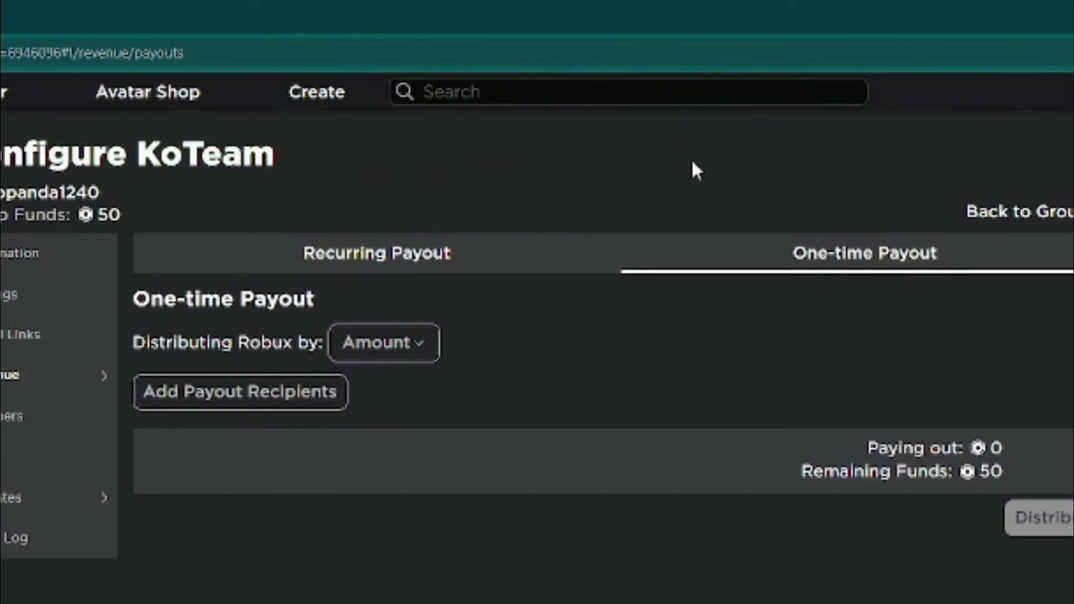